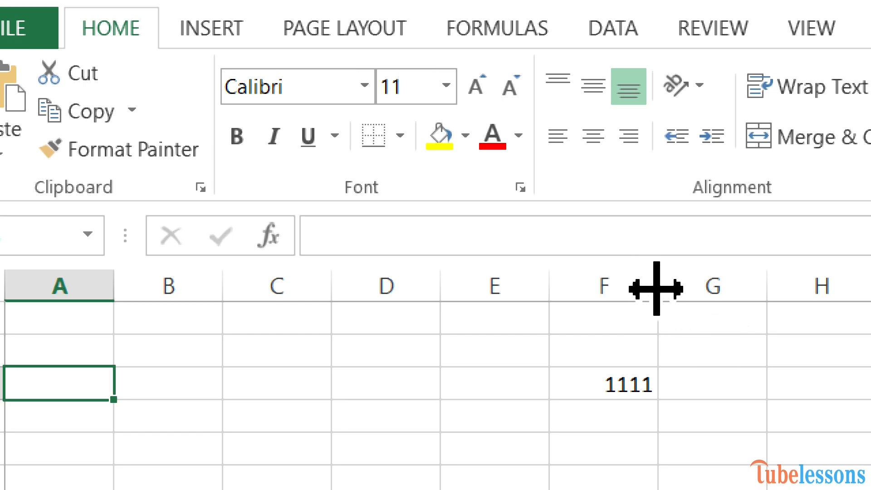
Widen column F to roughly twice its width and apply the General number format to its cell containing 1111.
left_click_drag(657, 289, 779, 291)
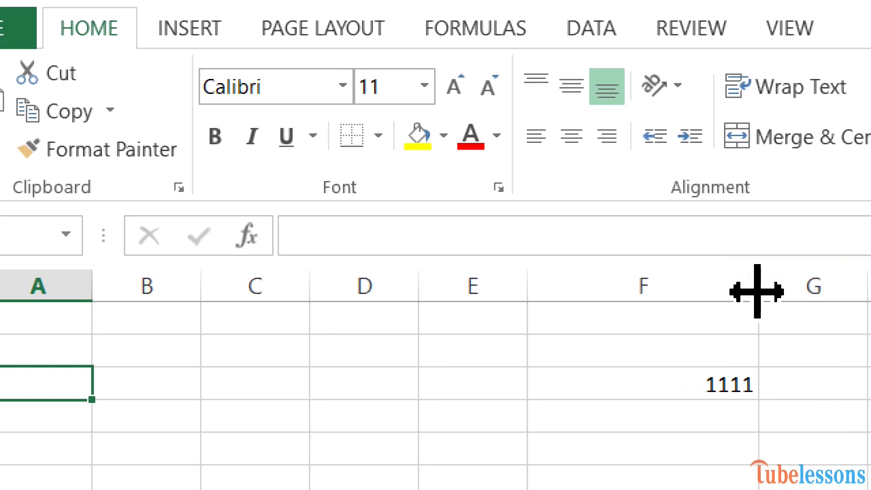
left_click(710, 383)
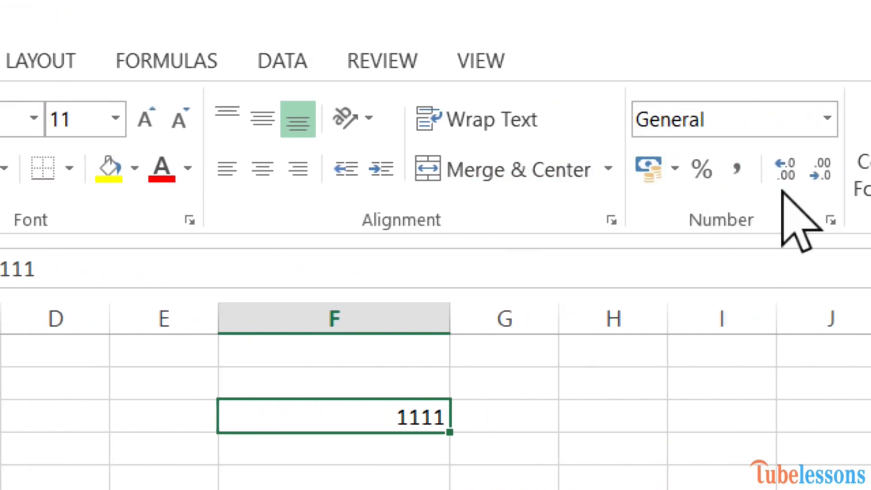
left_click(827, 118)
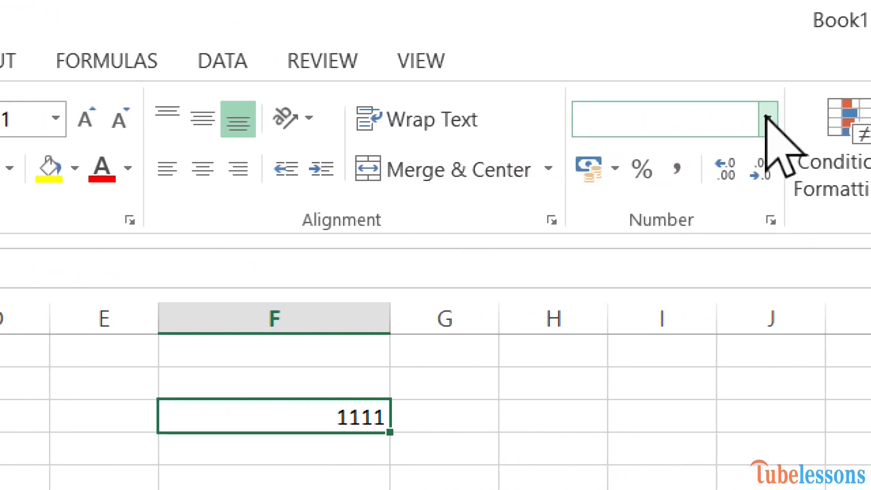
left_click(767, 118)
left_click(747, 169)
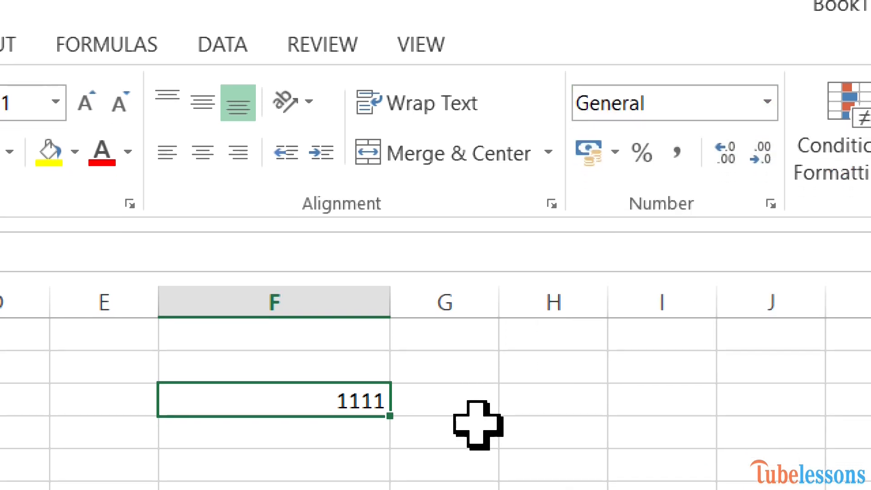
Apply the Number format to the 1111 cell, adding a third decimal place and reducing it back to two.
left_click(765, 101)
left_click(739, 237)
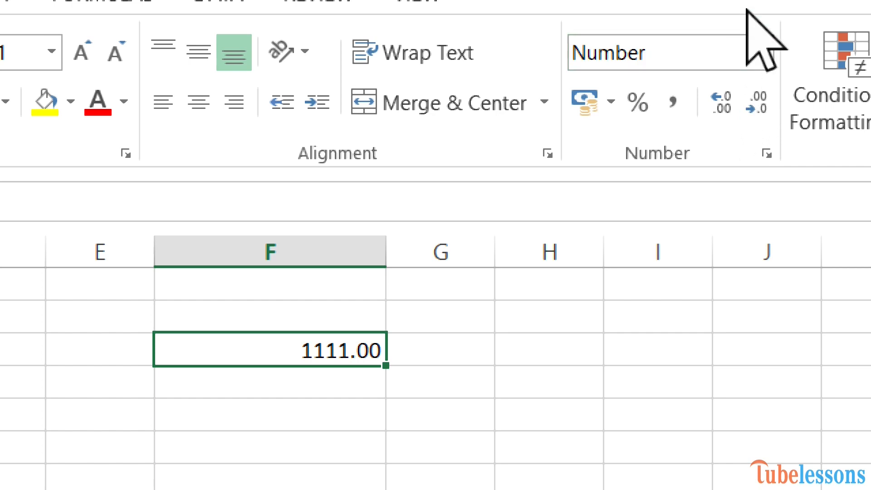
left_click(729, 113)
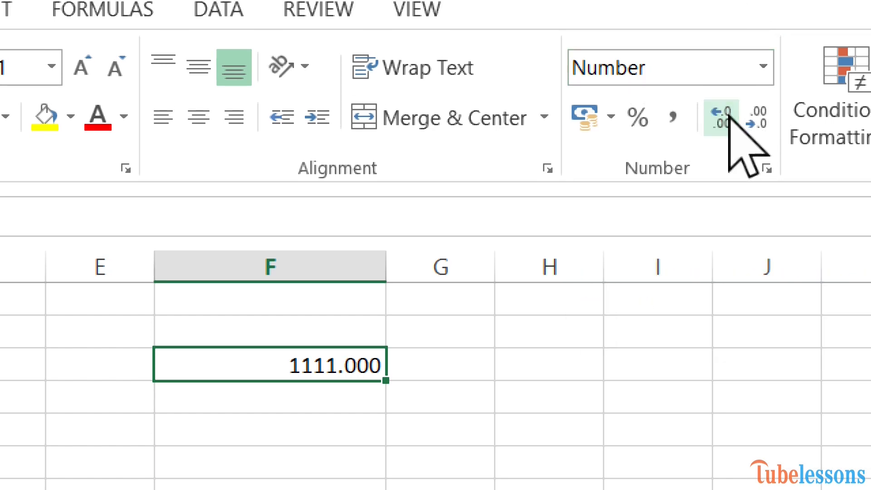
left_click(729, 113)
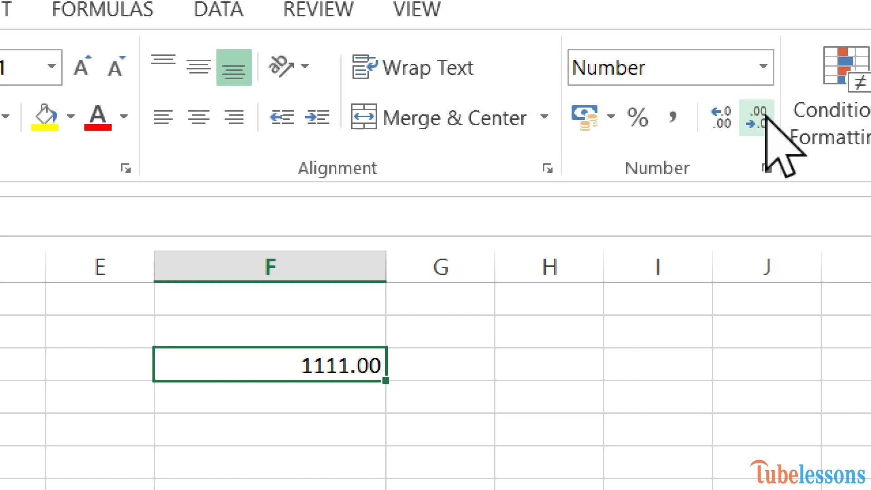
Apply the Currency format to the 1111 cell in column F.
left_click(764, 54)
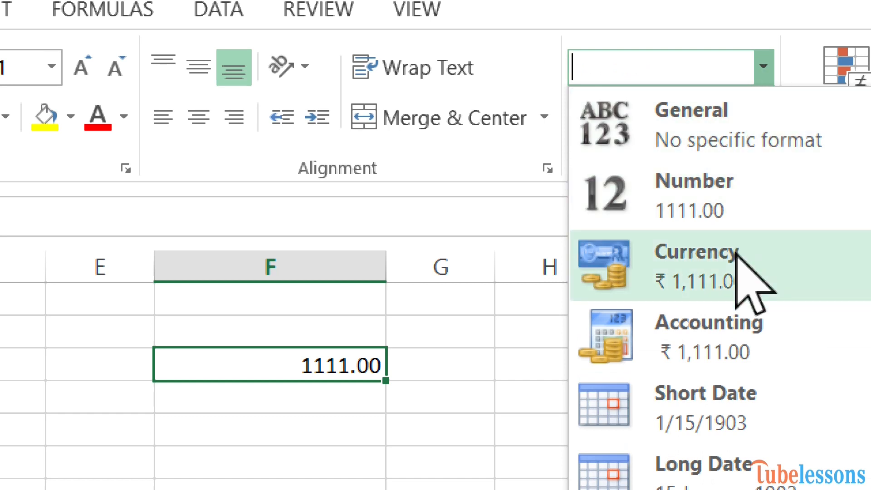
left_click(736, 254)
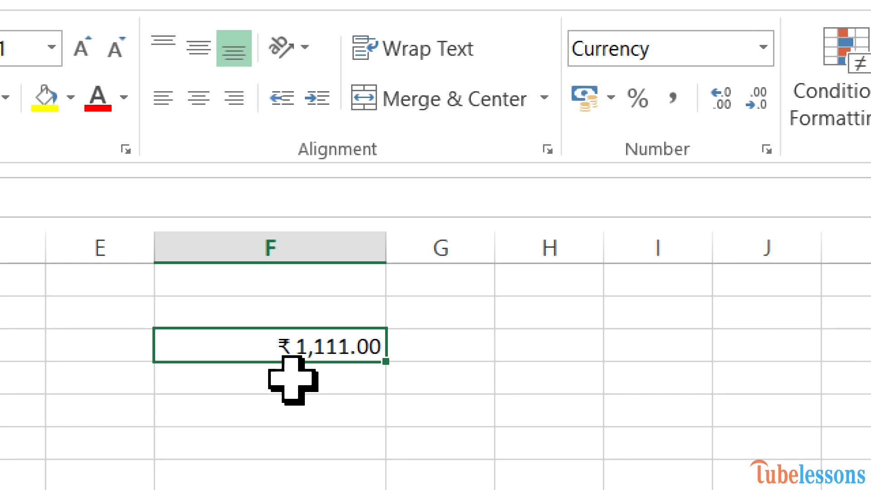
Examine the additional accounting formats, including currency symbols, decimal places and the Date category, and close the dialog without applying changes.
left_click(611, 97)
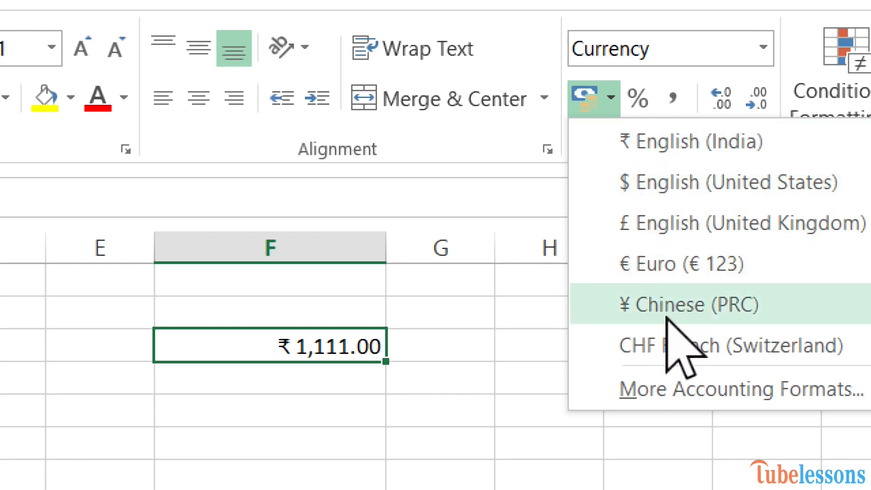
left_click(748, 382)
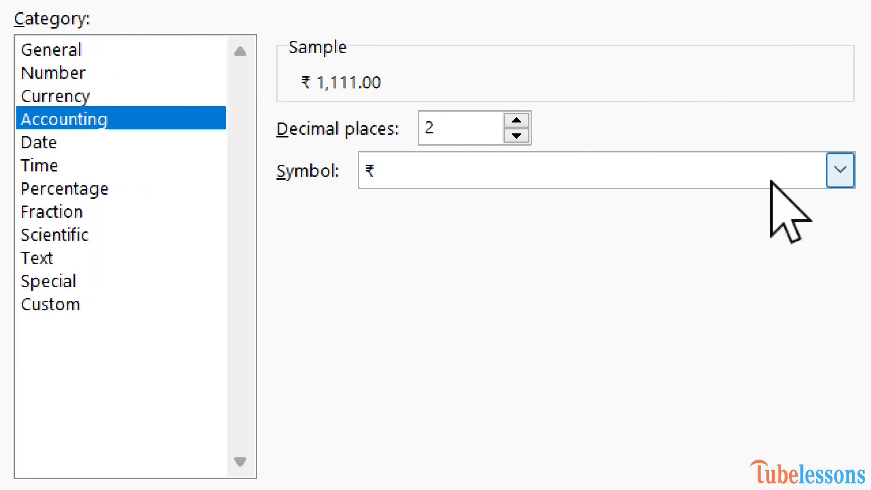
left_click(815, 170)
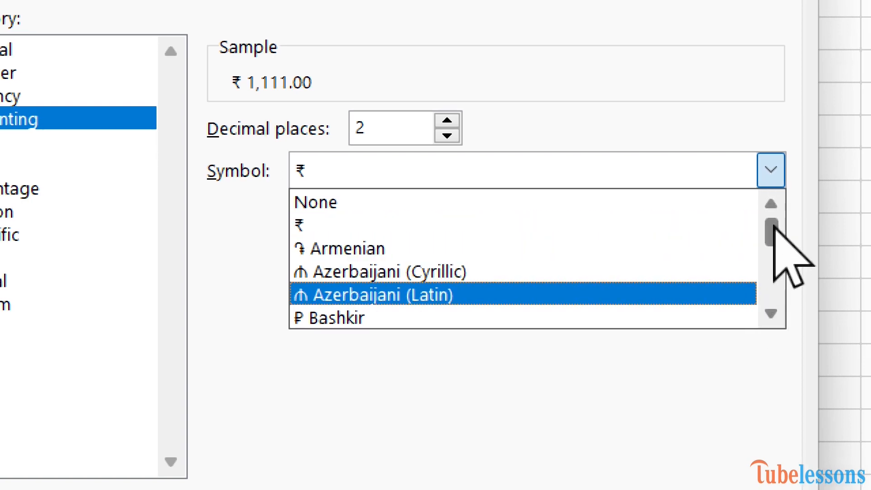
left_click_drag(774, 235, 776, 195)
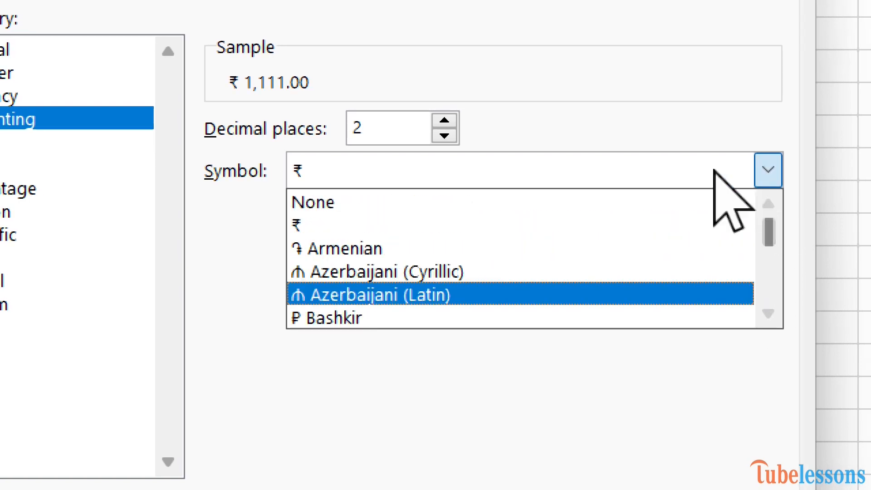
left_click(445, 135)
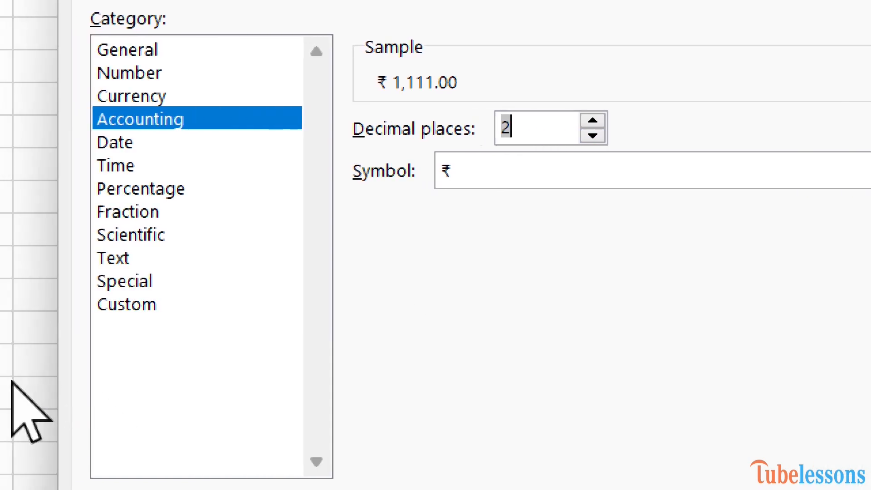
left_click(61, 137)
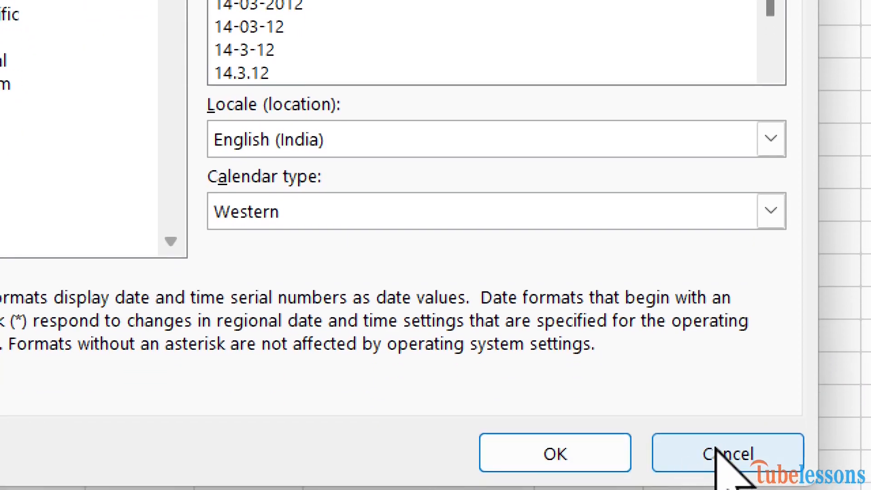
left_click(726, 482)
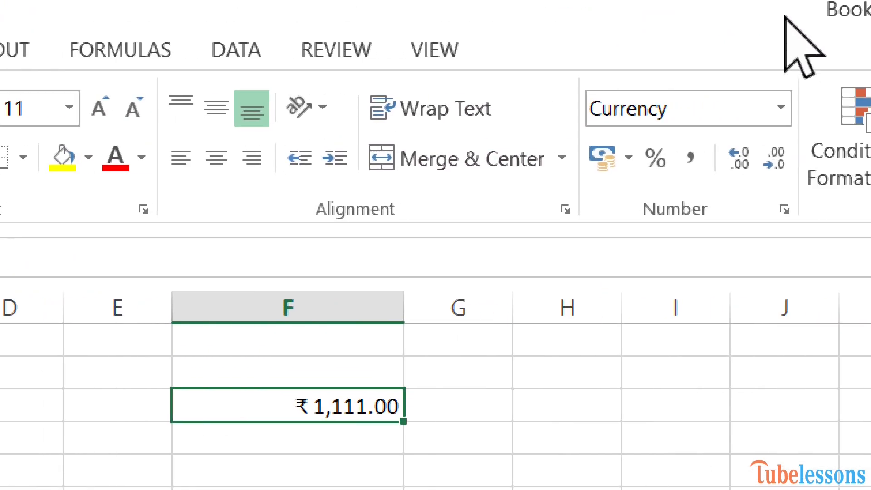
Apply the Accounting format and then the Short Date format to the 1111 cell in column F.
left_click(780, 107)
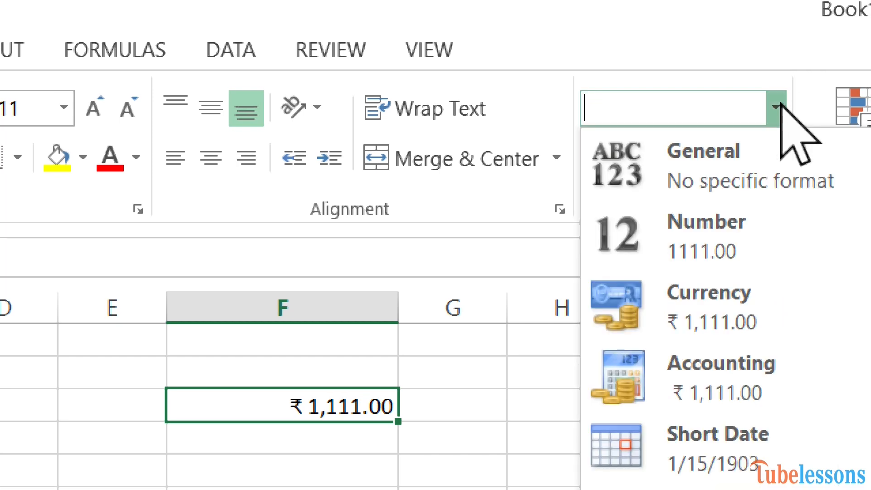
left_click(763, 368)
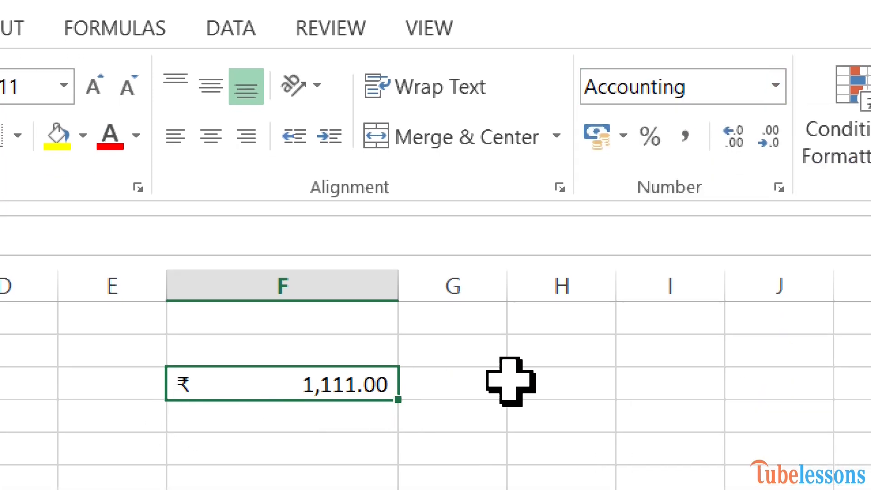
left_click(776, 86)
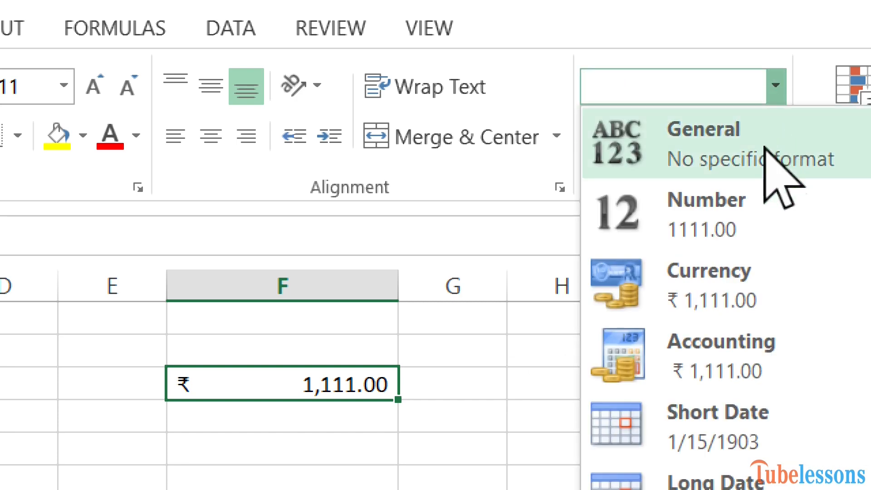
left_click(754, 402)
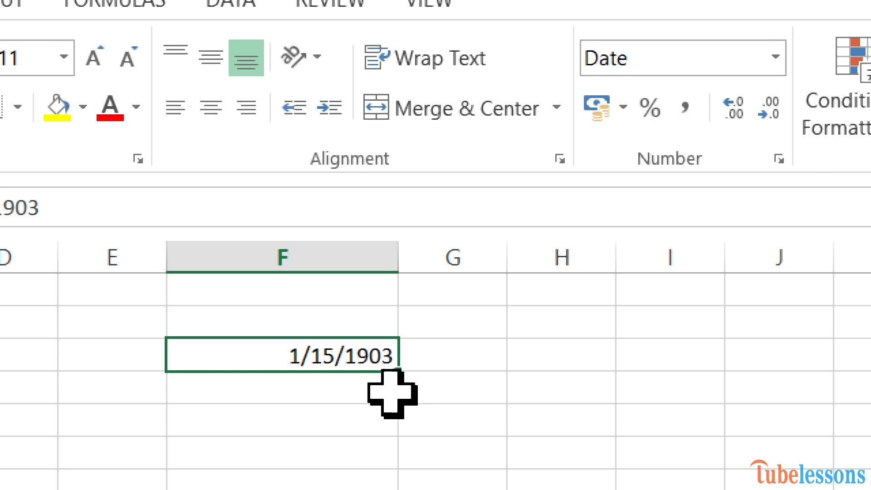
Replace the entire content of the date-formatted cell in column F with 5.
double_click(385, 360)
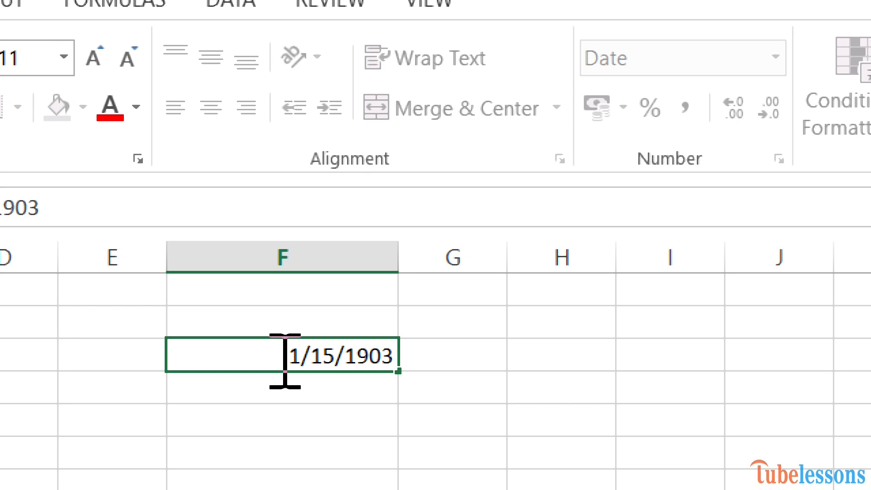
left_click_drag(285, 362, 399, 360)
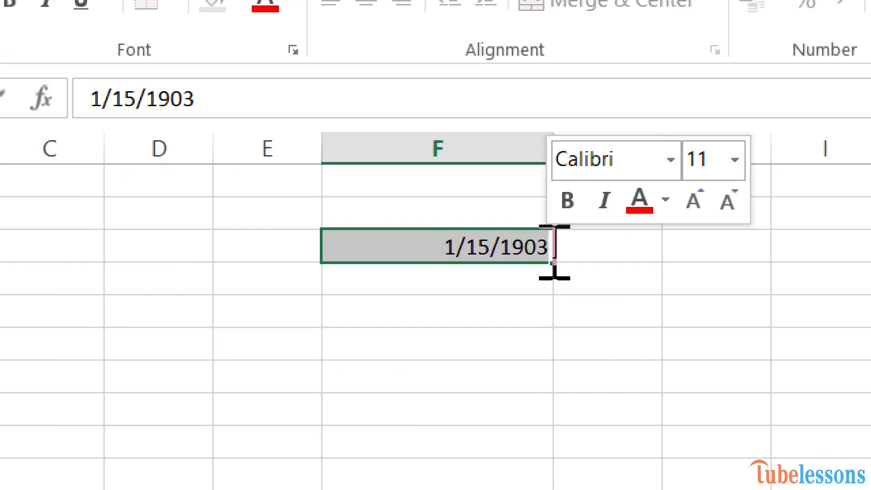
type("5")
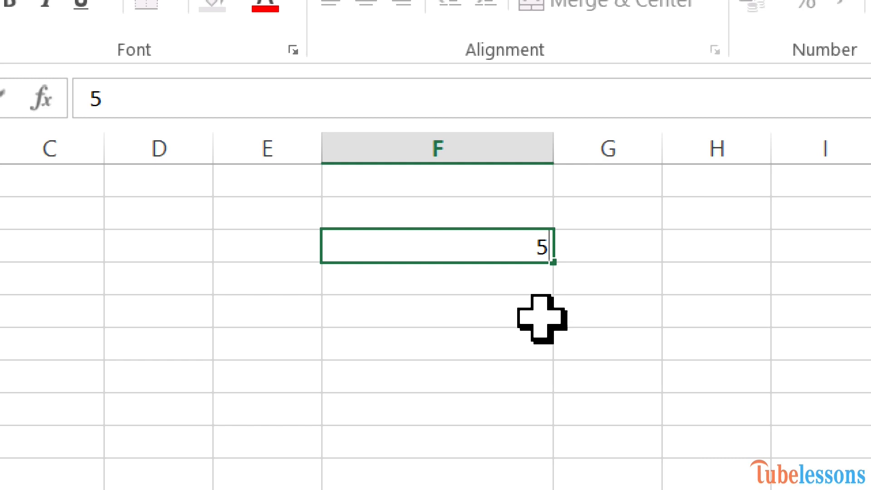
key("Return")
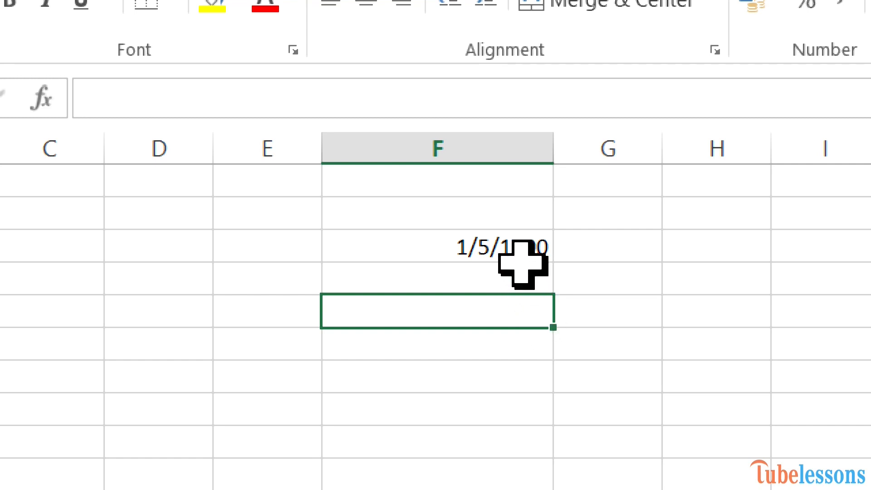
Format the date cell in column F as Long Date and then as Time.
left_click(521, 250)
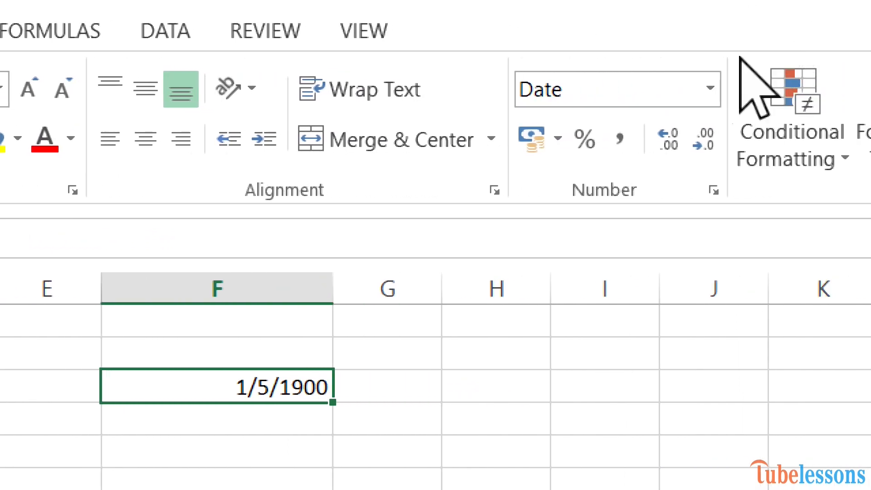
left_click(713, 88)
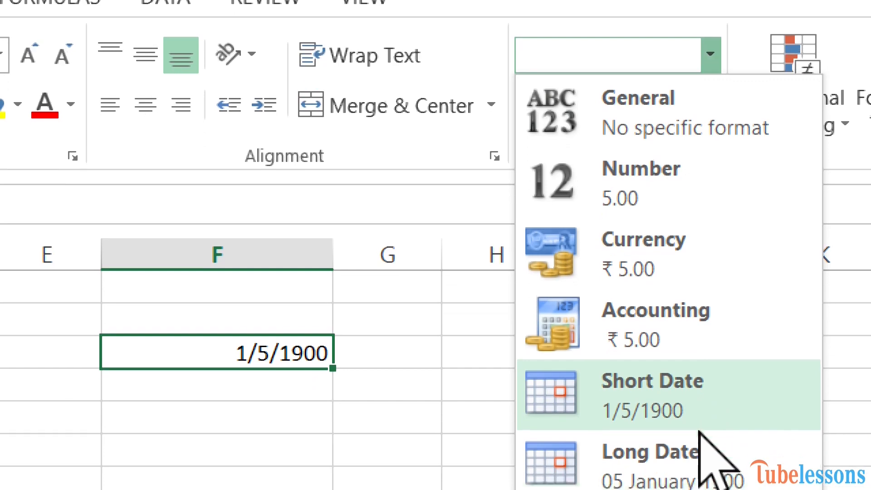
left_click(697, 454)
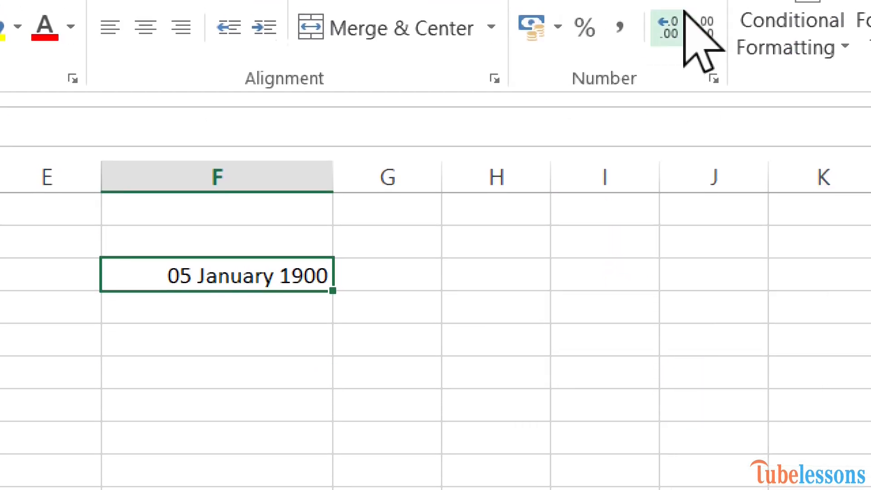
left_click(711, 33)
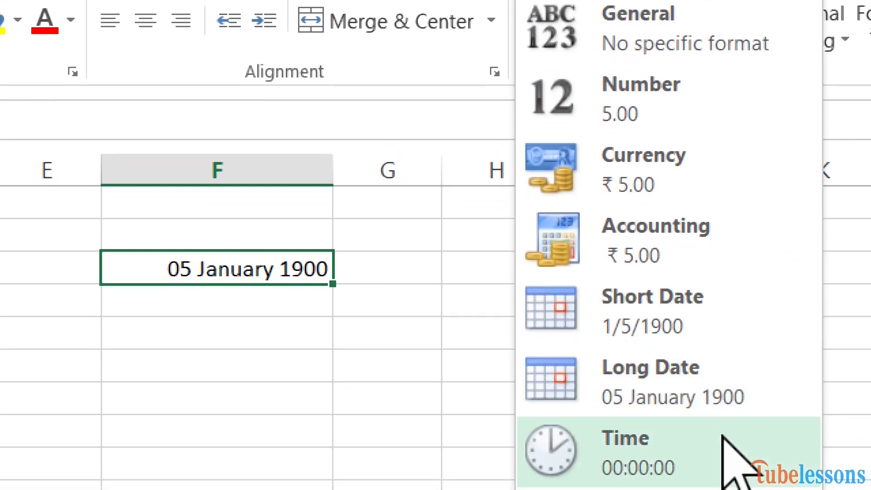
left_click(724, 447)
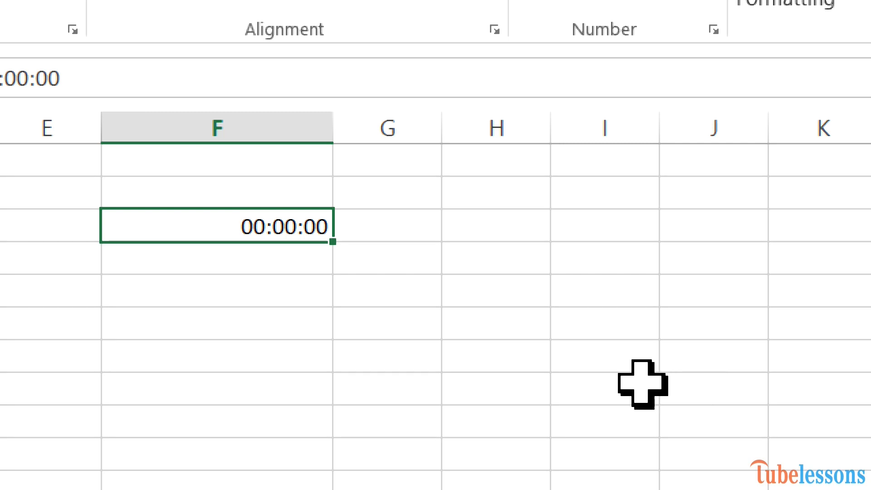
Replace the whole date and time value in the column F cell with 5.1.
double_click(243, 225)
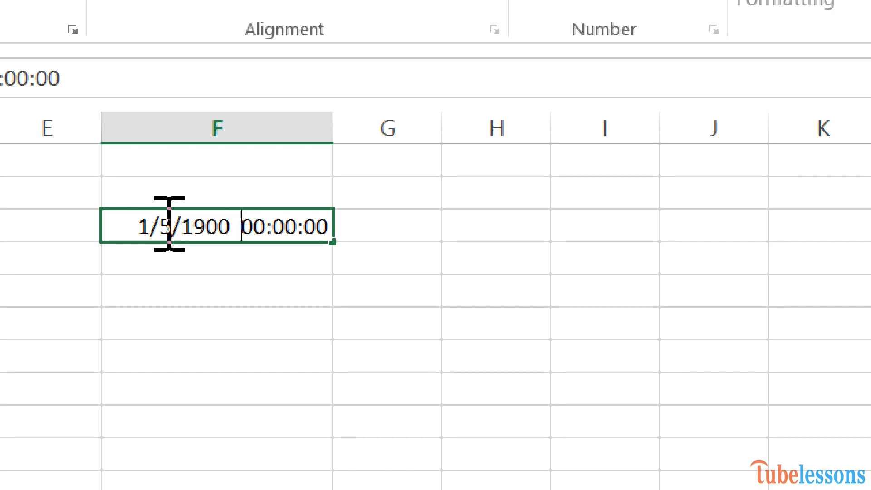
left_click_drag(139, 226, 337, 221)
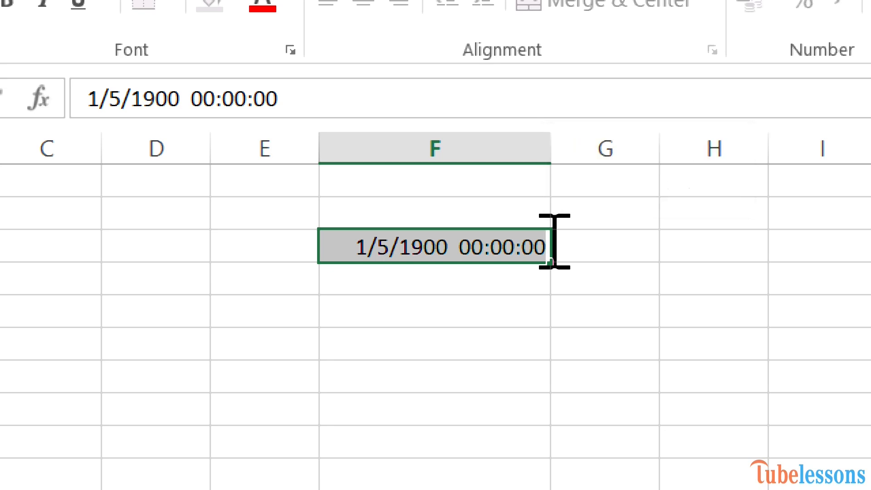
type("5")
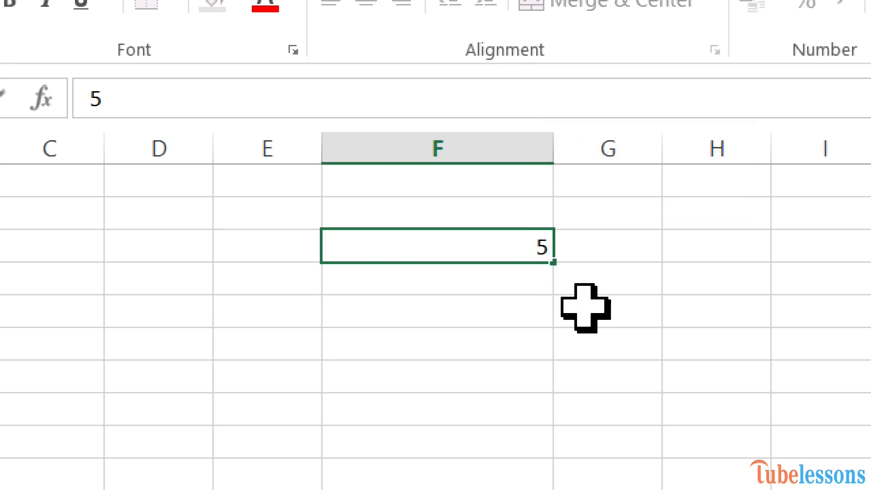
type(".1")
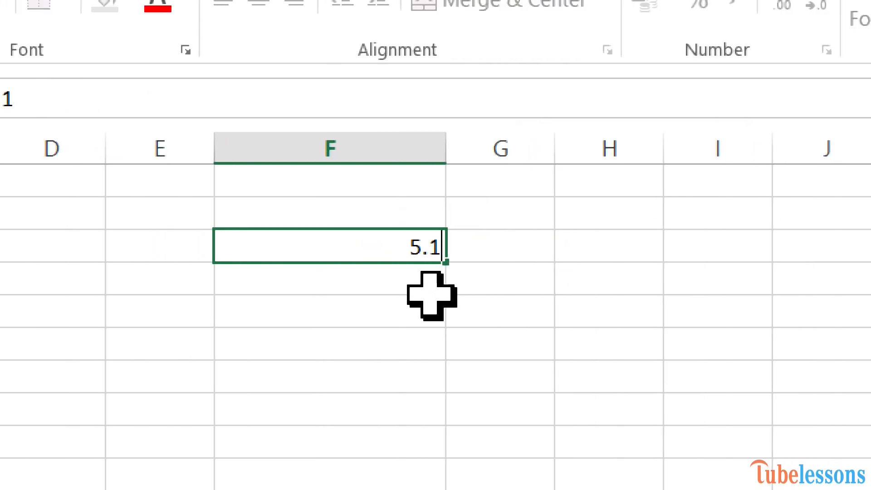
key("Return")
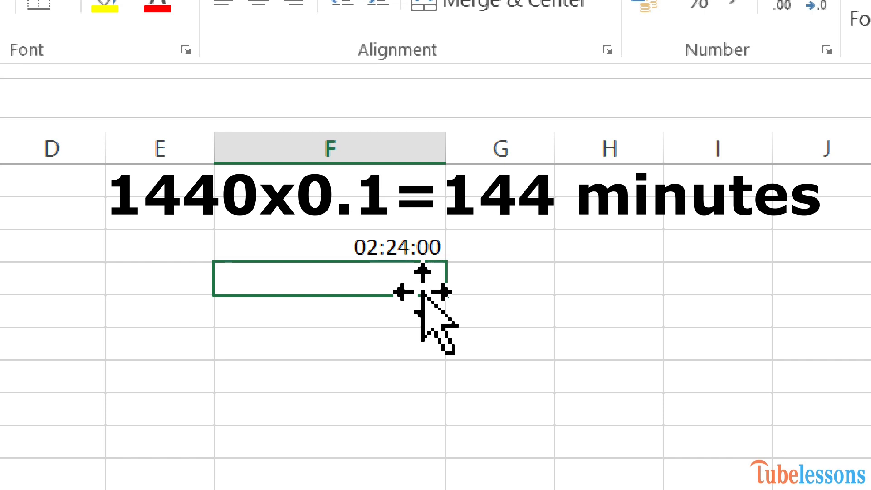
Enter 345 in column F, two rows below the time value.
left_click(408, 318)
type("3")
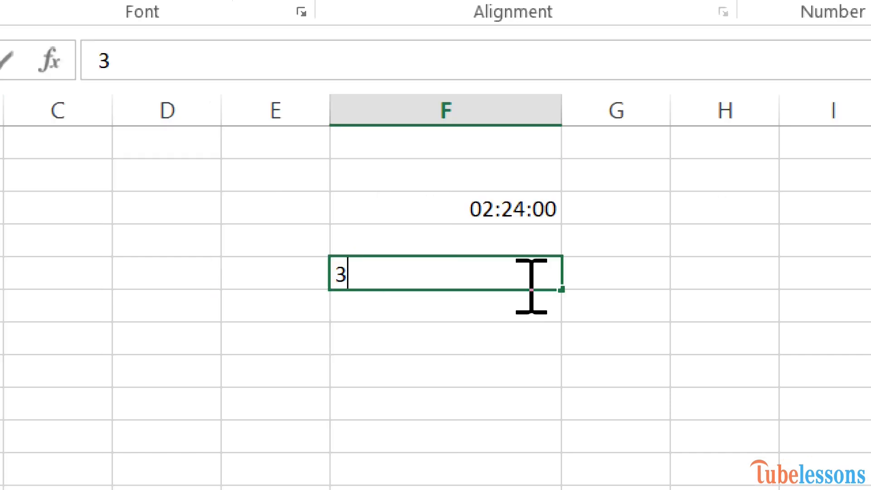
type("45")
left_click(606, 292)
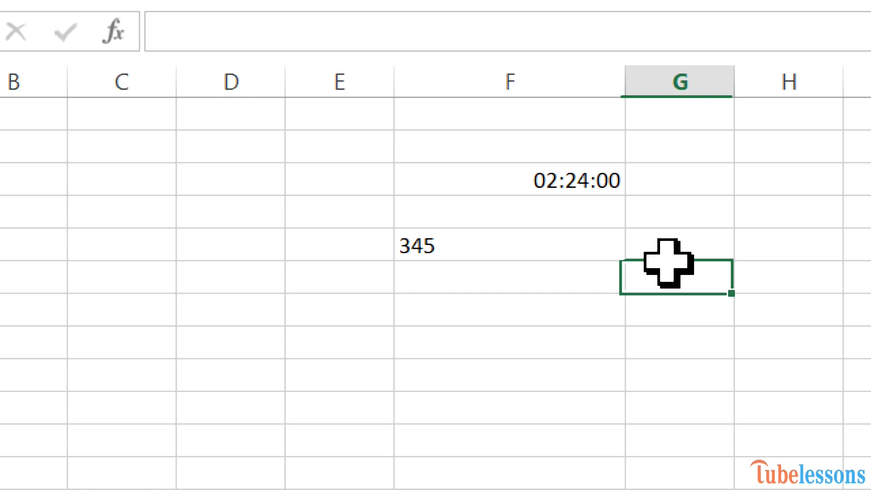
Format the 345 cell as Percentage and reduce it to zero decimal places.
left_click(581, 224)
left_click(578, 243)
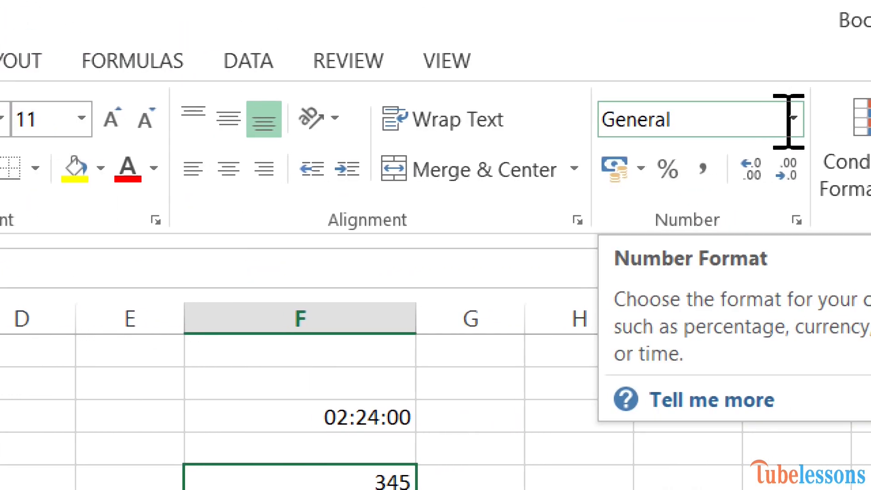
left_click(792, 119)
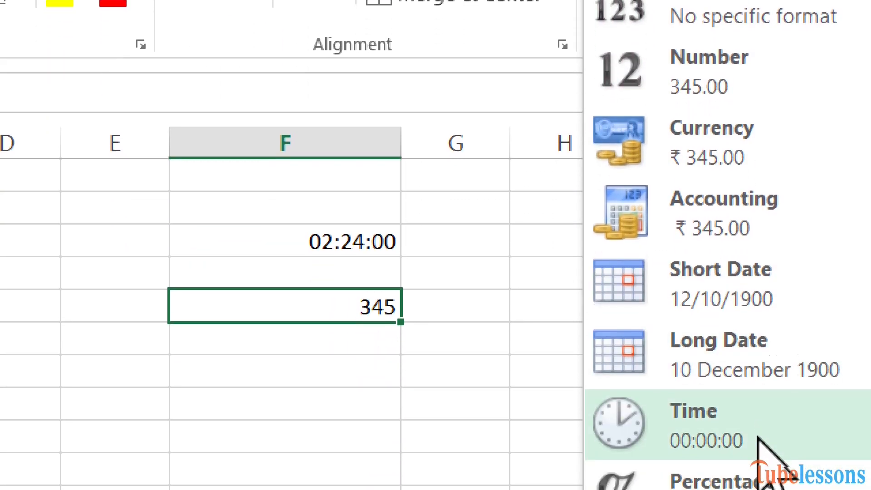
left_click(750, 489)
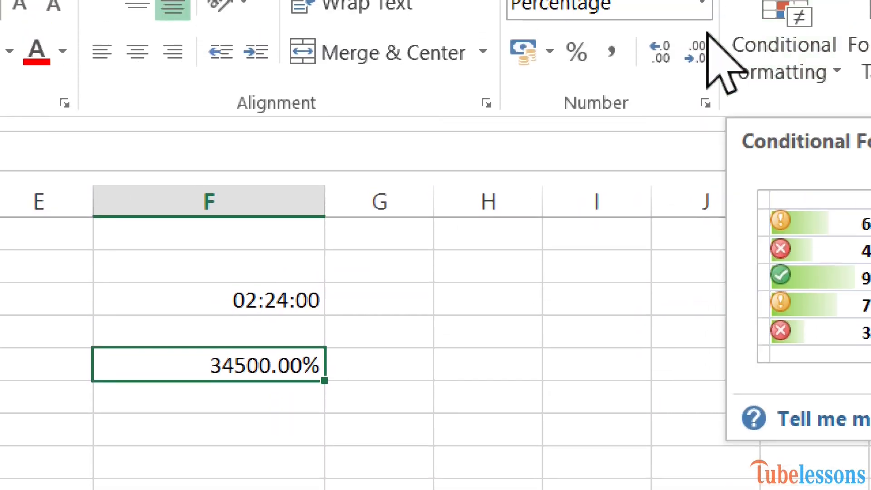
left_click(696, 54)
left_click(696, 54)
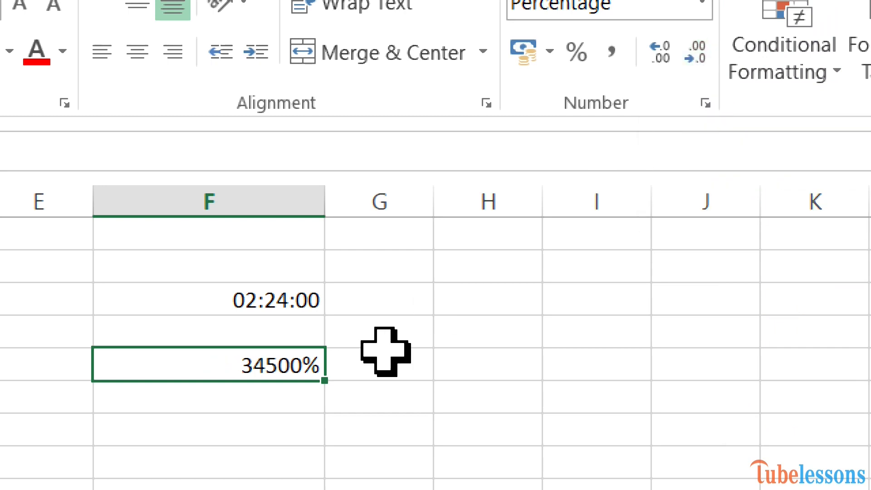
Enter 1/2 in the General-formatted cell of column F, two rows below the percentage value.
left_click(237, 429)
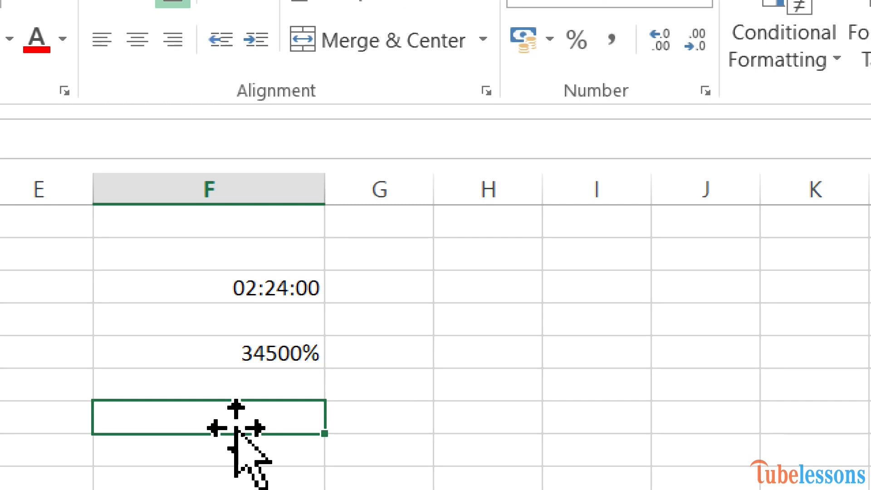
type("1/")
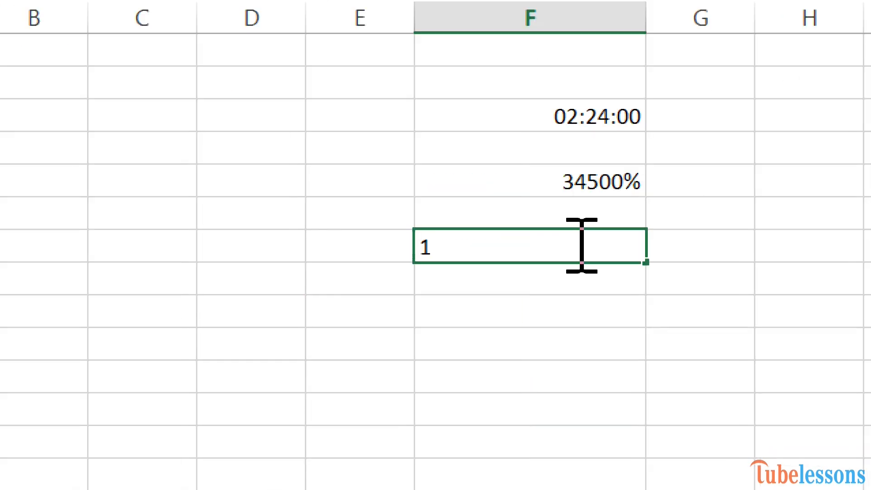
type("2")
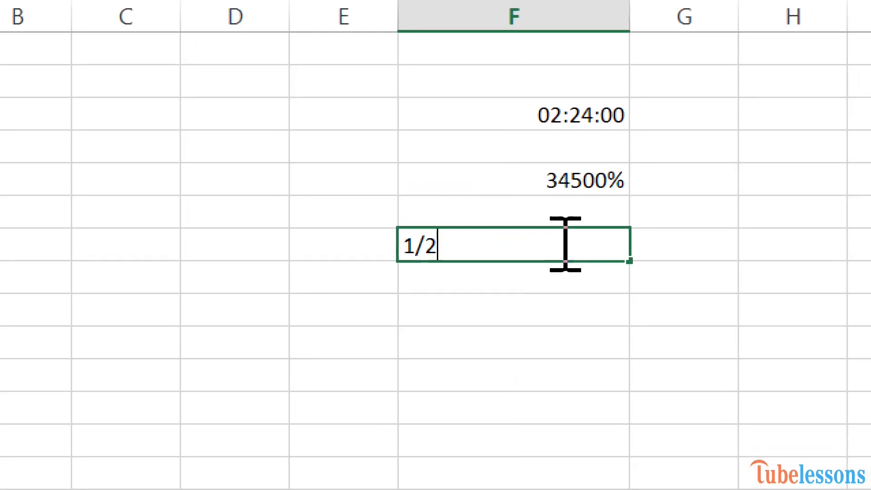
left_click(587, 309)
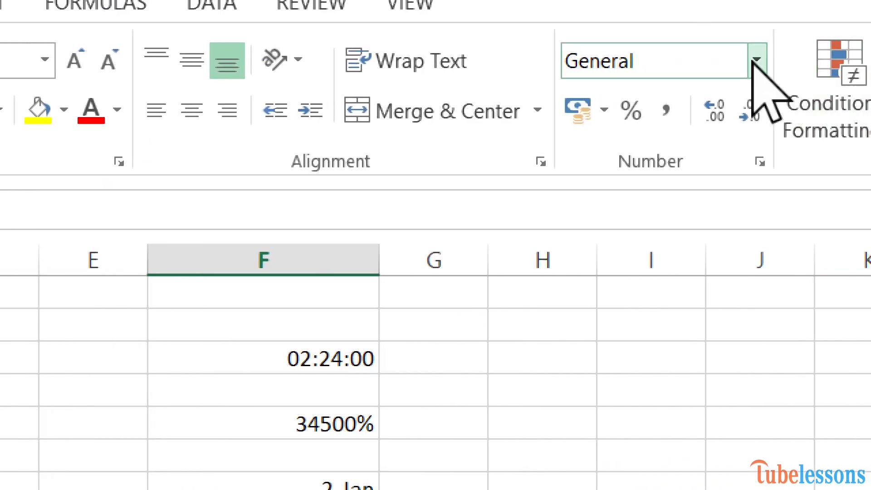
Apply the Fraction format to the empty cell directly below the 2-Jan cell and enter 1/2 in it.
left_click(756, 61)
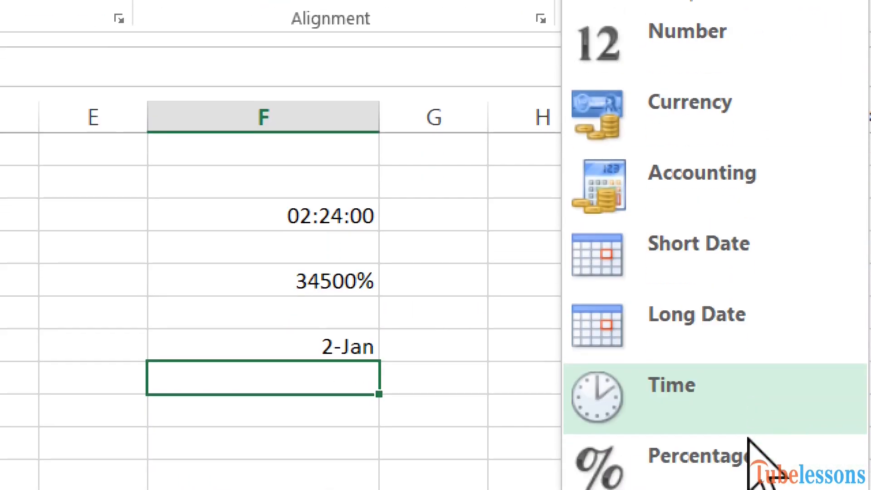
left_click(749, 453)
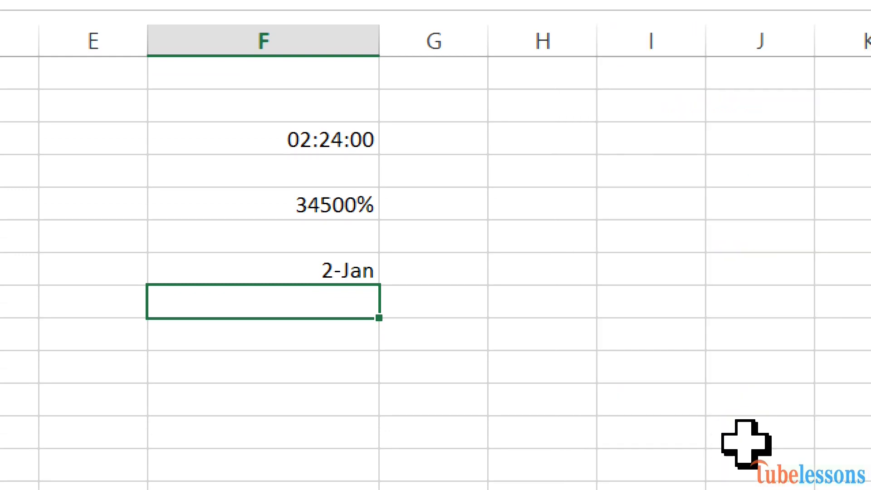
double_click(233, 299)
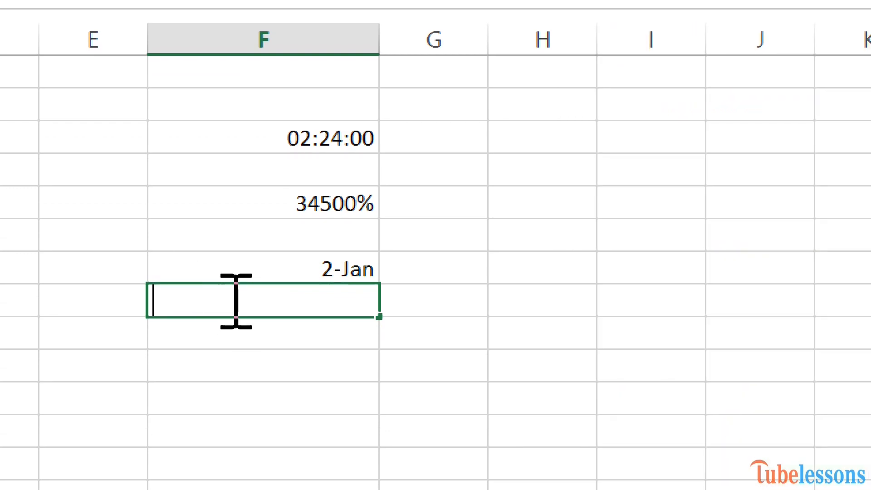
type("1")
type("/2")
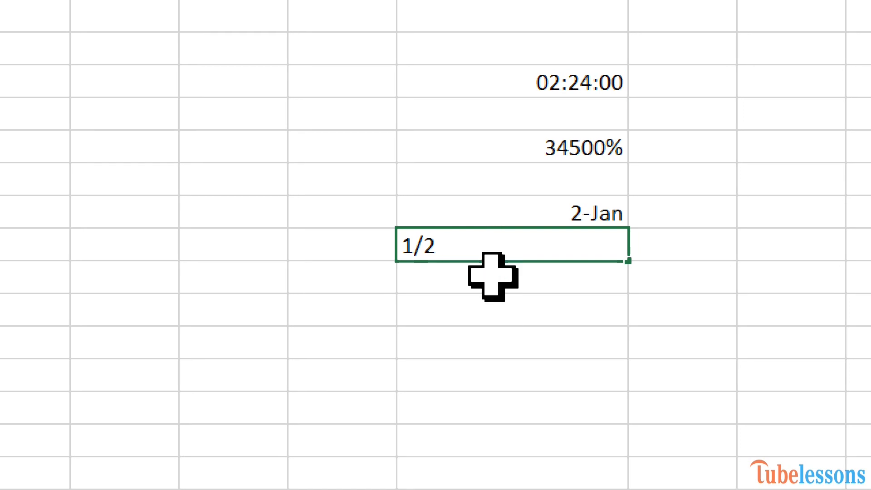
left_click(510, 297)
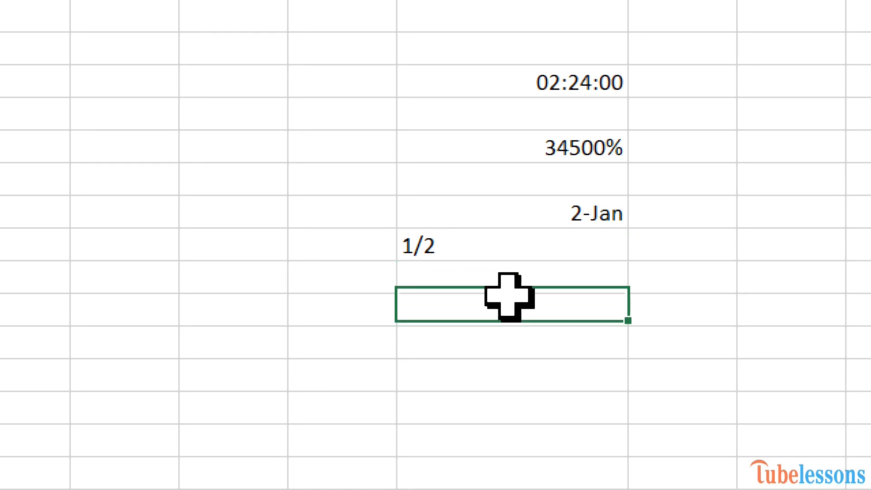
Enter 9674 in column F, two rows below the fraction.
double_click(513, 310)
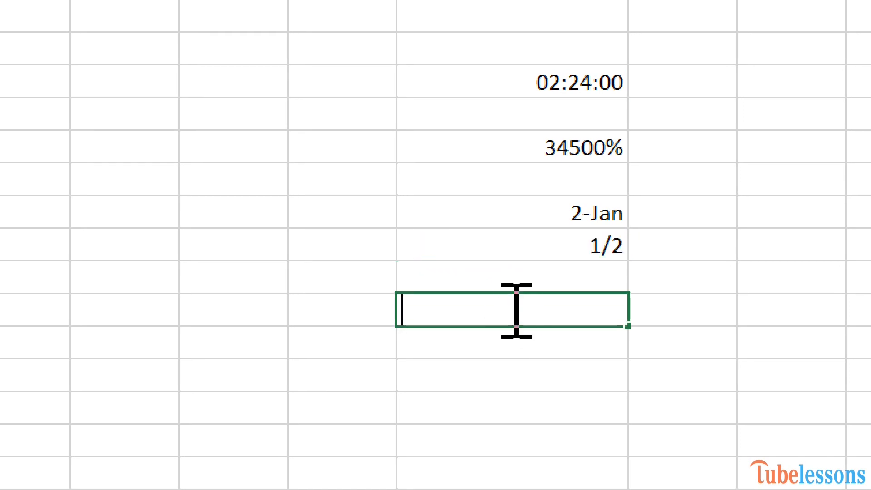
type("9")
type("6")
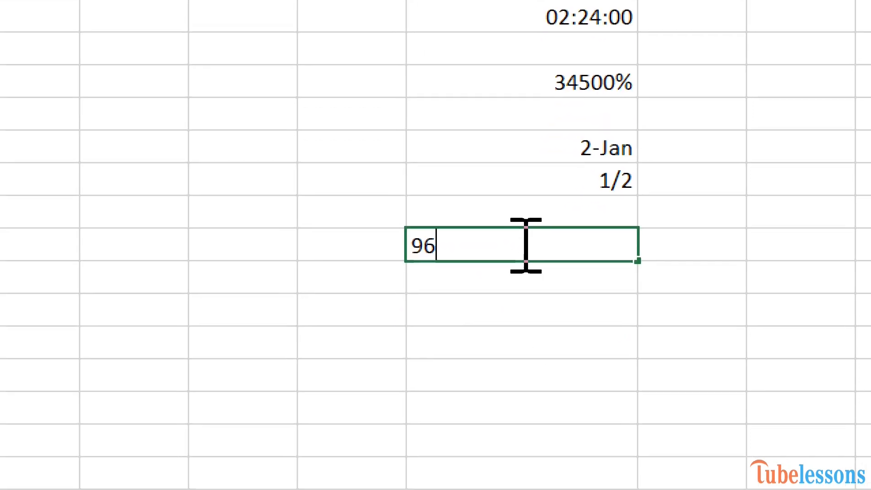
type("74")
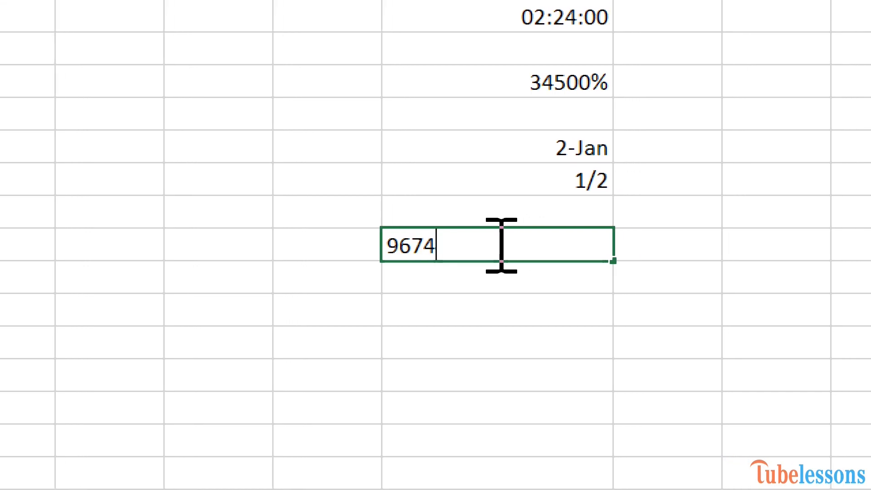
key("Return")
Apply the Scientific format to the 9674 cell.
left_click(579, 249)
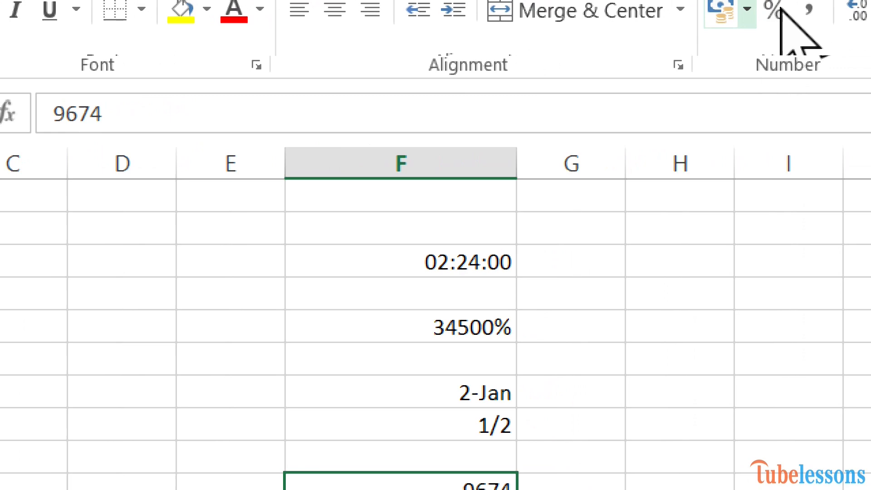
left_click(743, 35)
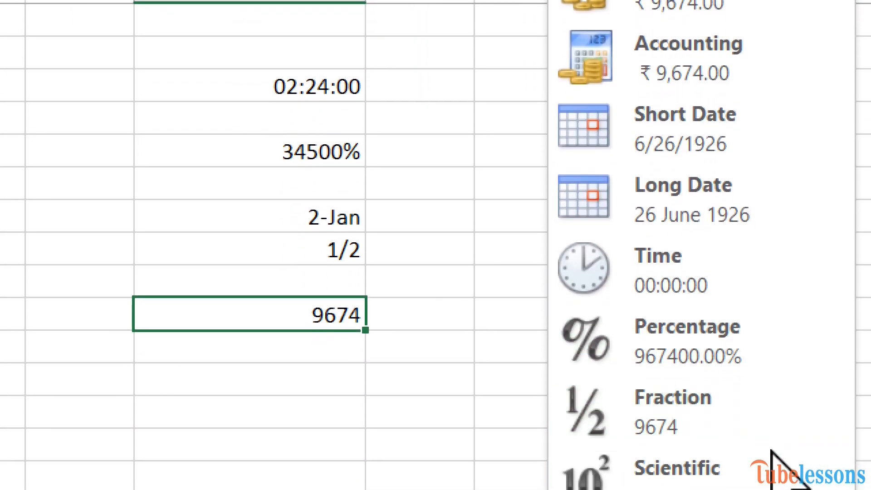
left_click(771, 467)
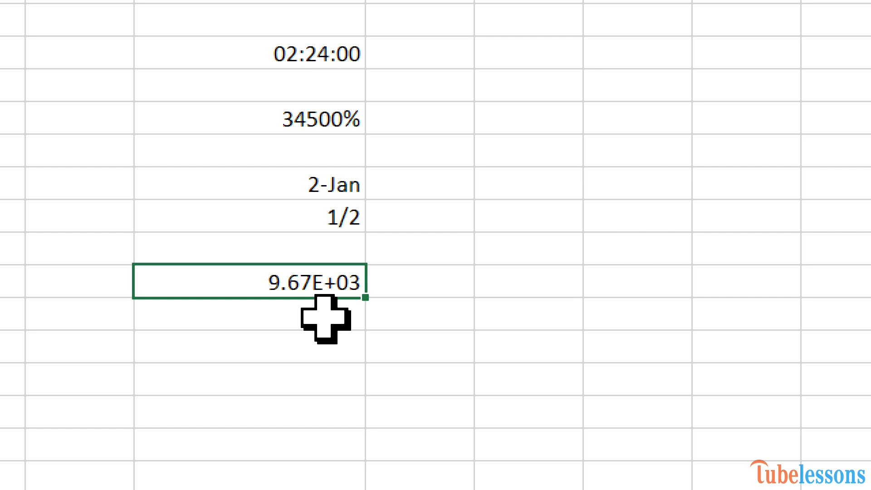
Reset all the filled column F cells, from below the scientific value up to the time value, to the General format.
left_click_drag(334, 336, 261, 50)
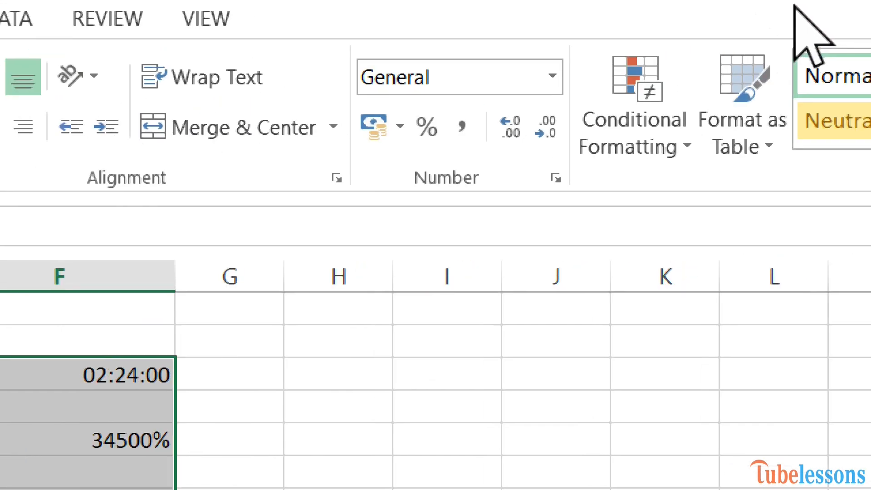
left_click(553, 76)
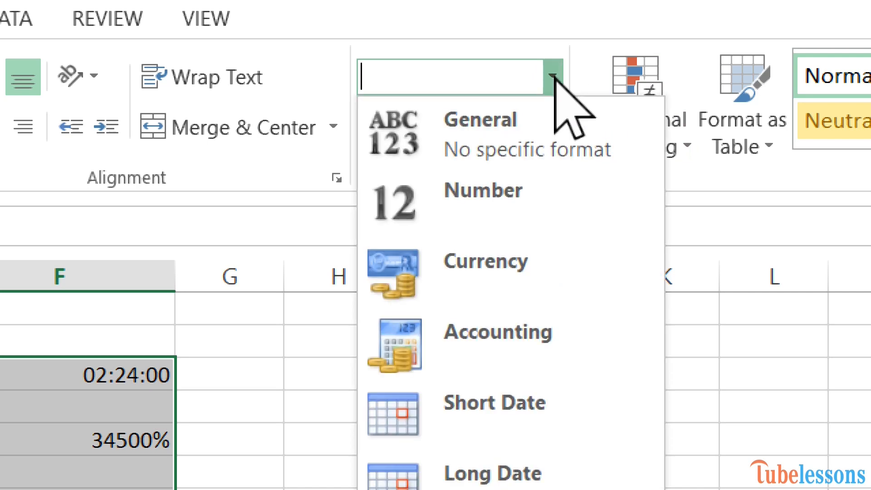
left_click(553, 122)
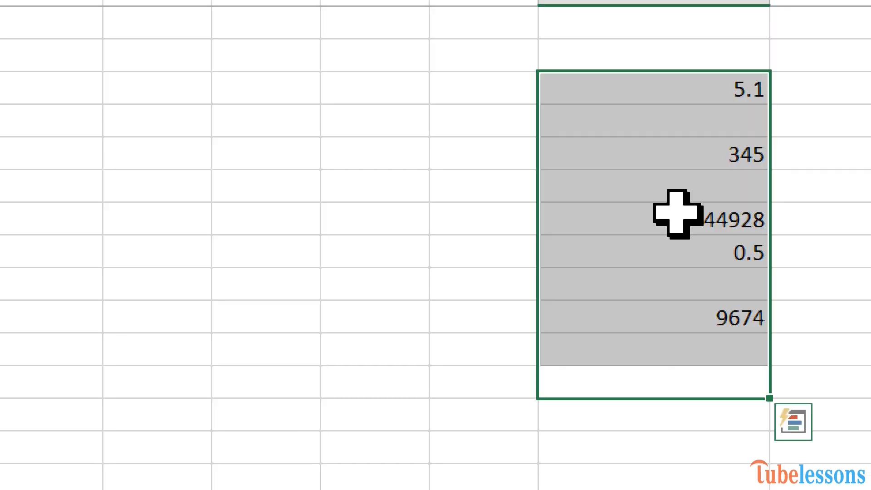
Apply Comma Style to the 9674 cell in column F.
left_click(253, 322)
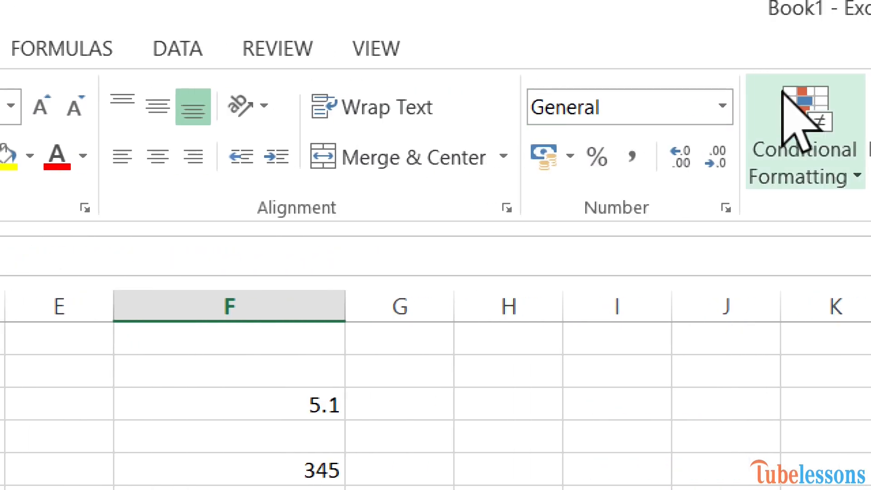
left_click(632, 156)
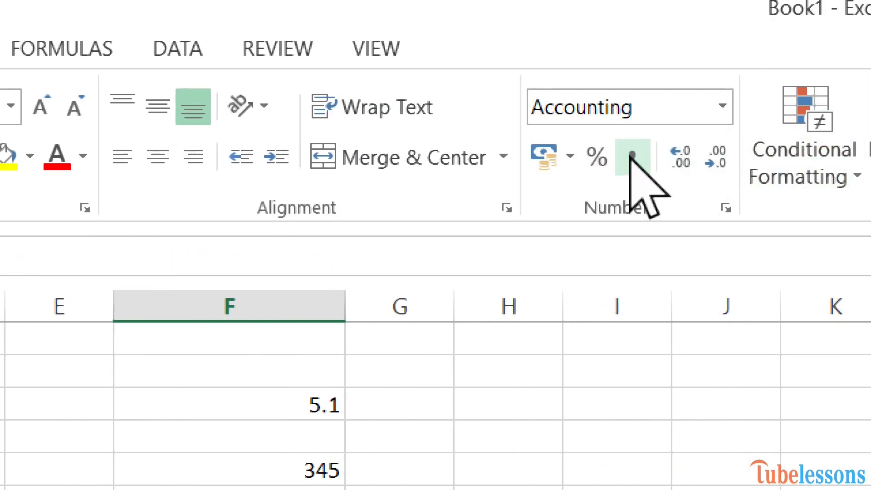